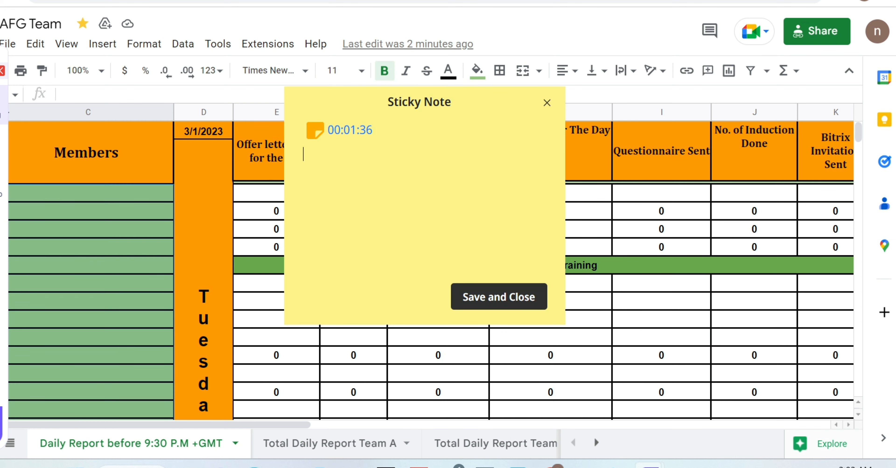
# Write the lines "8pm afg" and "no need sub" in the sticky note, move it off the table's middle, and close it.
pyautogui.write('8pm afg')
pyautogui.moveTo(488, 96); pyautogui.dragTo(813, 141)
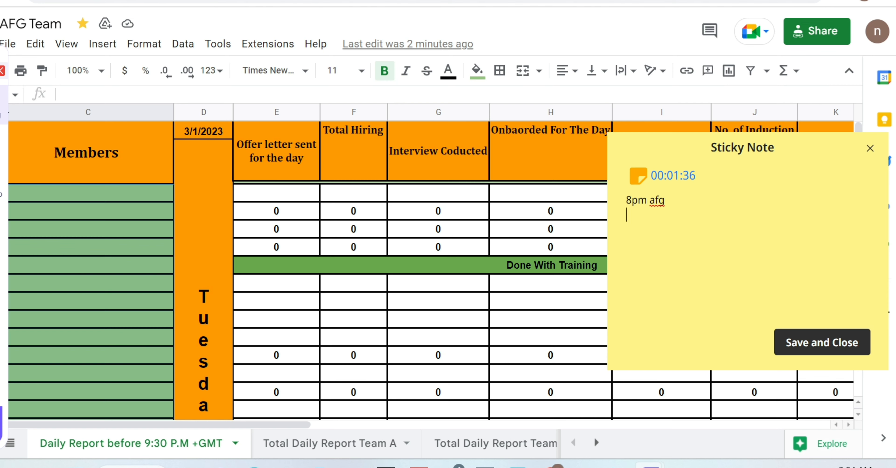
pyautogui.write('no need sum')
pyautogui.press('BackSpace')
pyautogui.write('b')
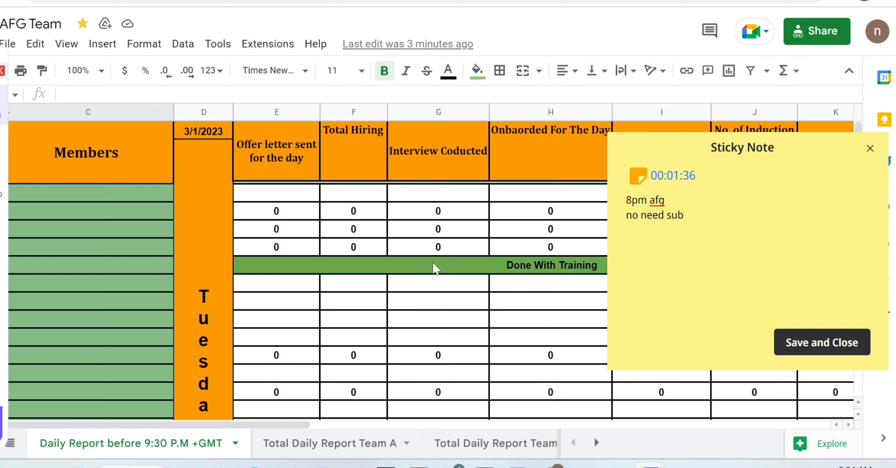
pyautogui.click(871, 149)
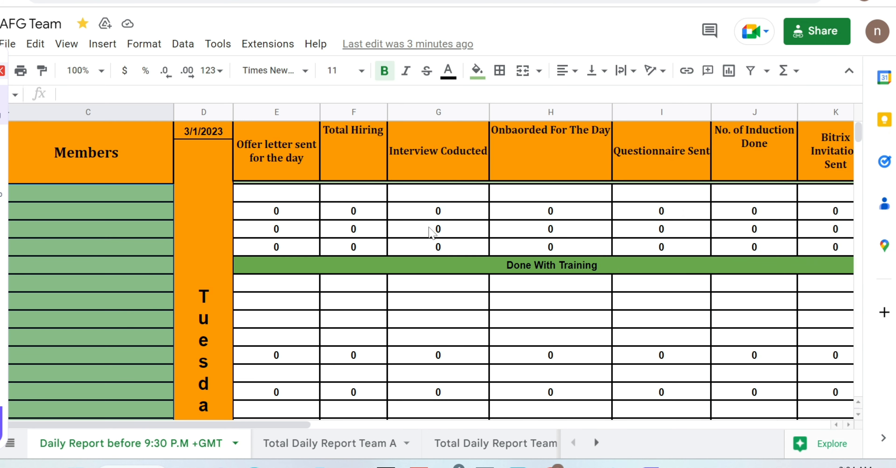
# Enter x, y and z in the first three cells of the Members column, moving the recorder toolbar off that column.
pyautogui.click(273, 250)
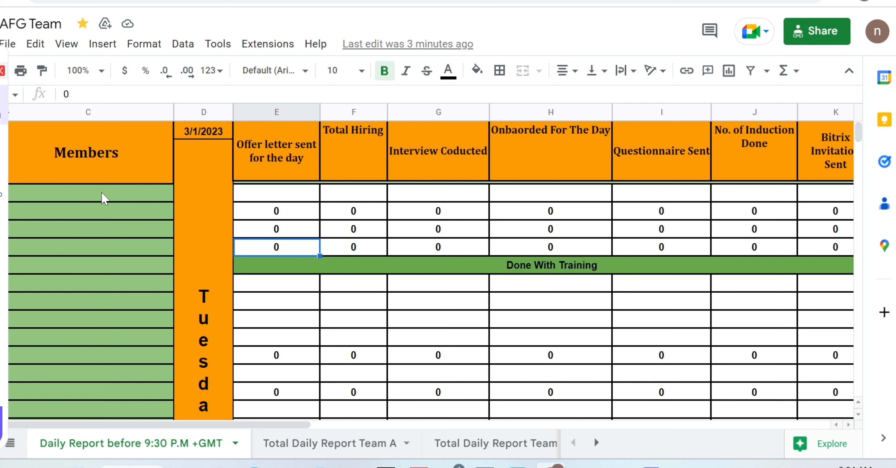
pyautogui.click(104, 197)
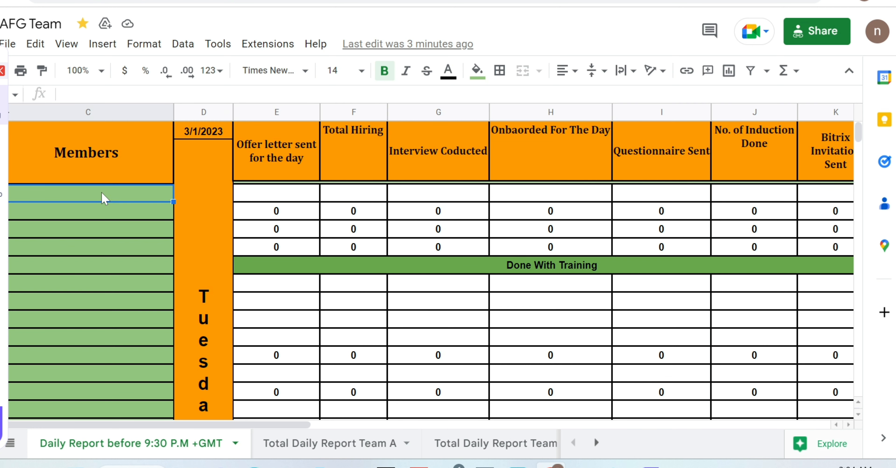
pyautogui.write('x')
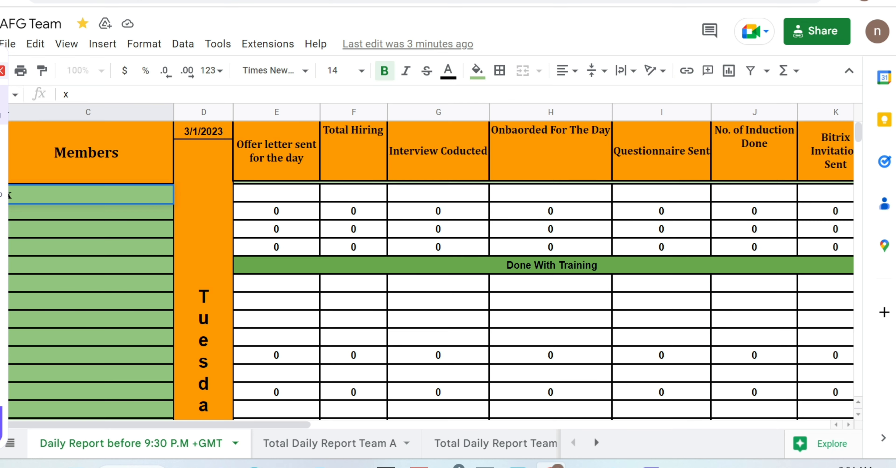
pyautogui.moveTo(0, 52); pyautogui.dragTo(871, 66)
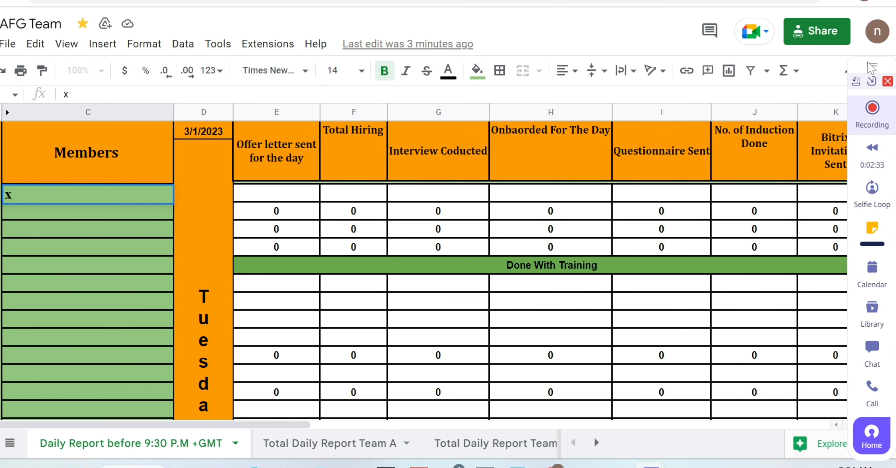
pyautogui.click(49, 217)
pyautogui.write('y')
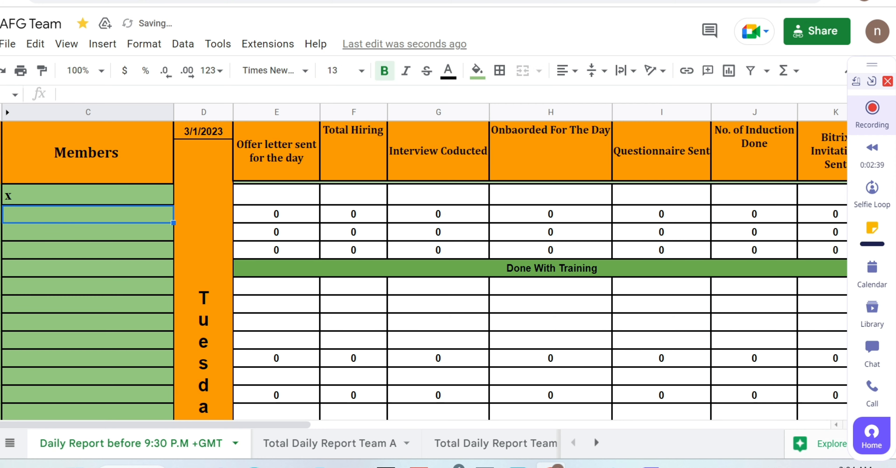
pyautogui.press('Return')
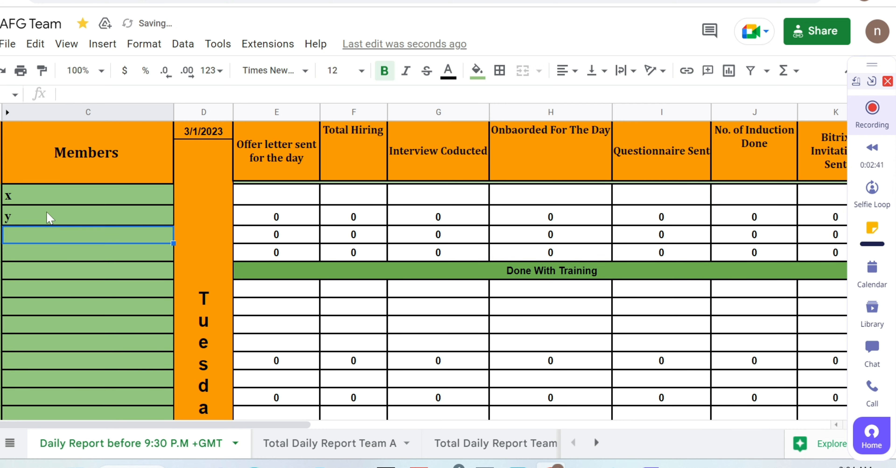
pyautogui.write('z')
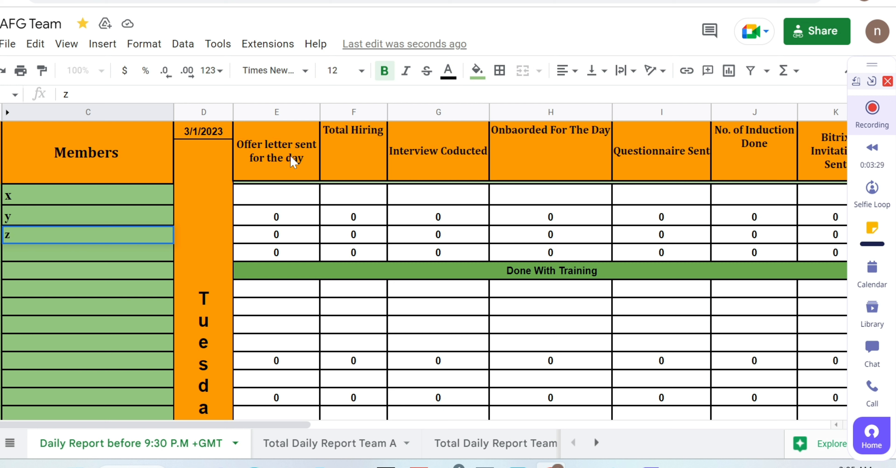
# Enter 0 as the Total Hiring value in member y's row.
pyautogui.click(286, 221)
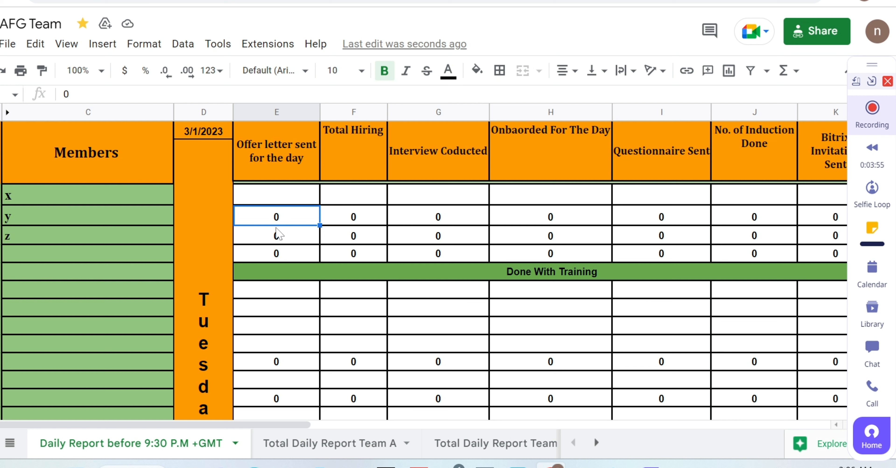
pyautogui.click(361, 224)
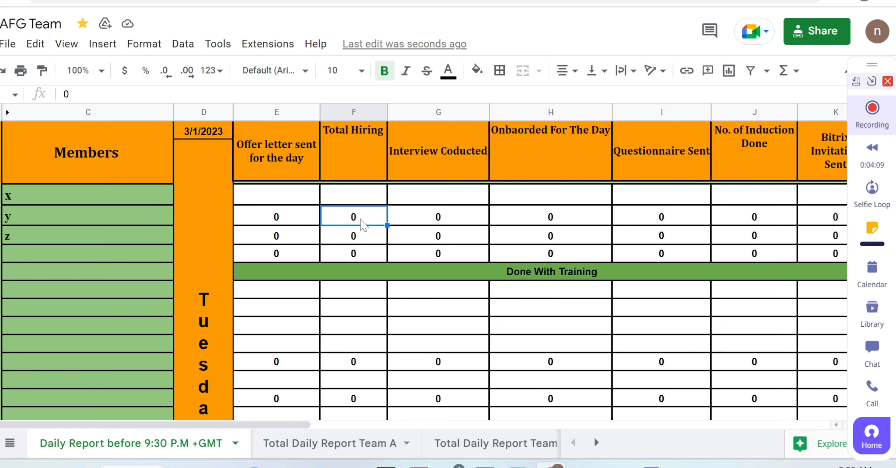
pyautogui.write('1')
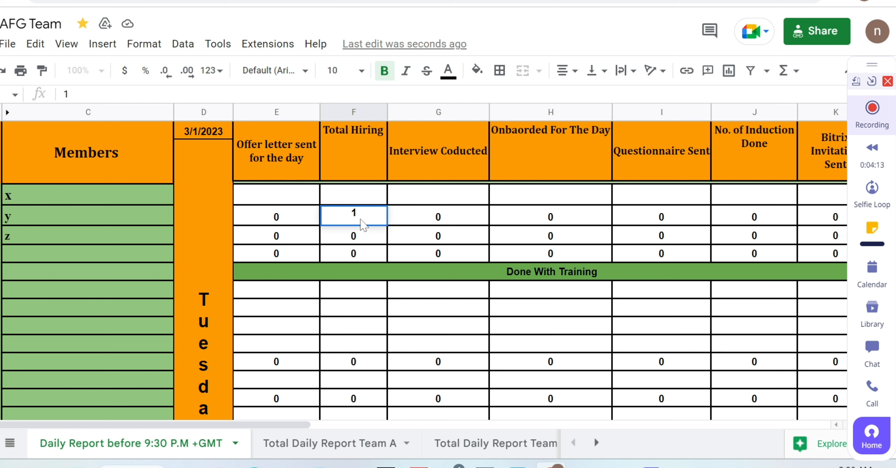
pyautogui.press('BackSpace')
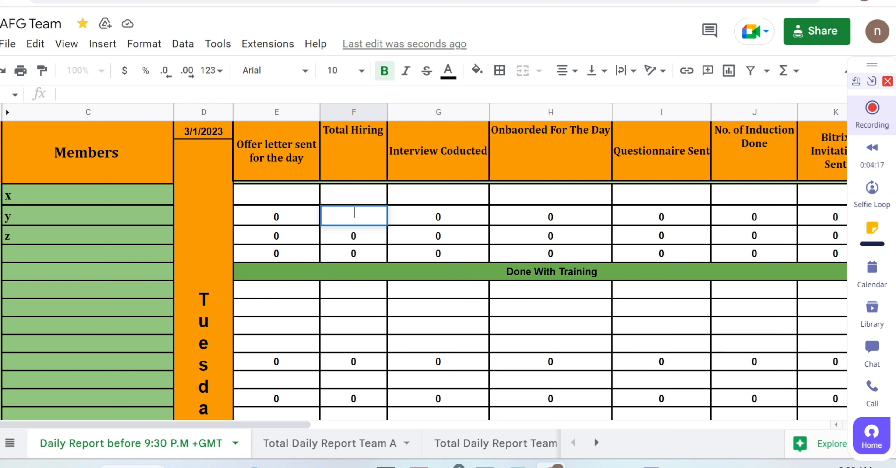
pyautogui.write('0')
# In member y's row, set Interview Coducted to 1, Onbaorded For The Day to 3 and Questionnaire Sent to 4.
pyautogui.click(427, 223)
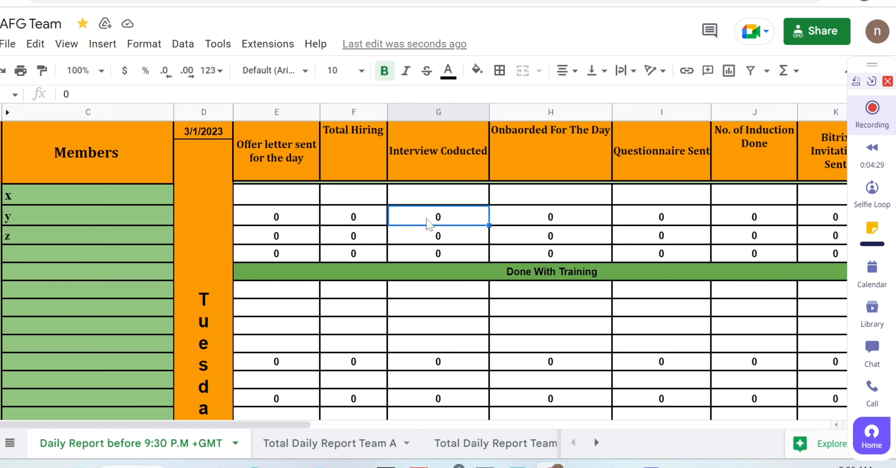
pyautogui.write('1')
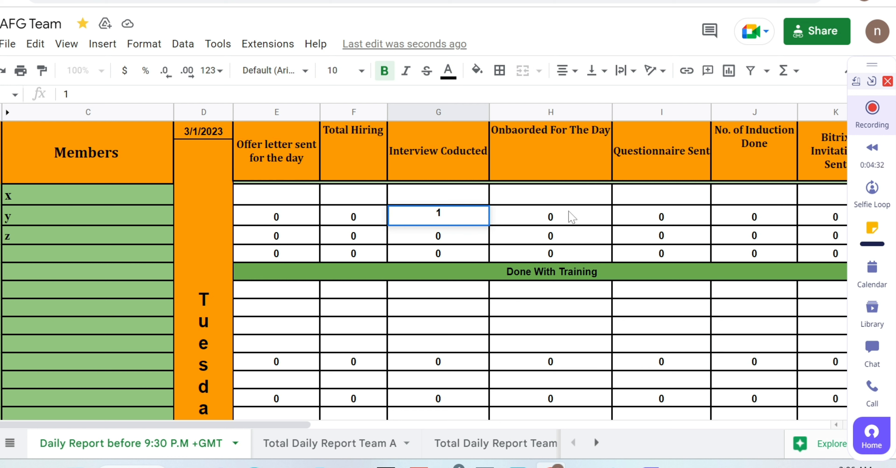
pyautogui.click(571, 217)
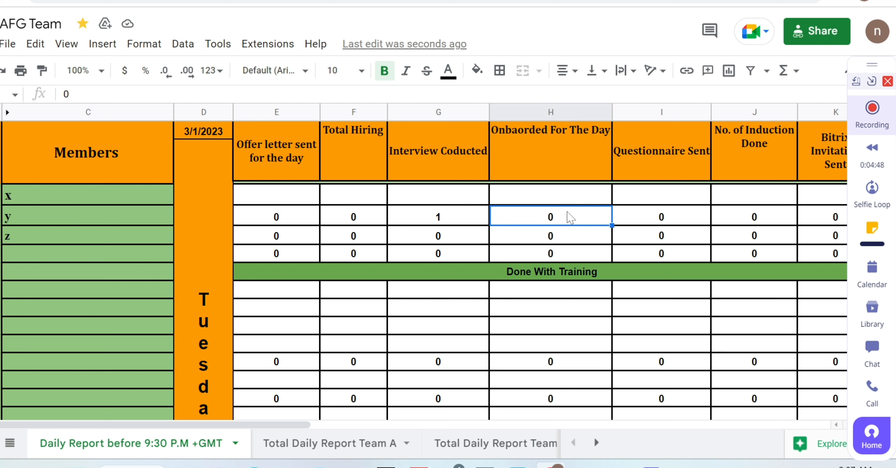
pyautogui.write('3')
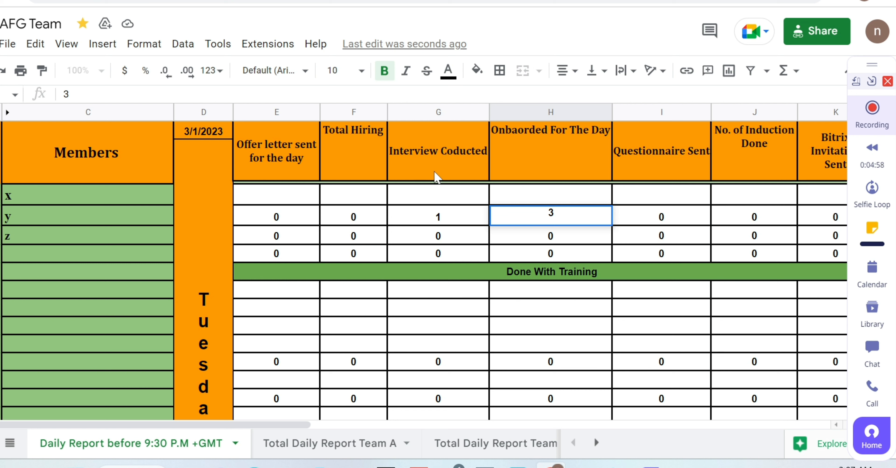
pyautogui.click(666, 218)
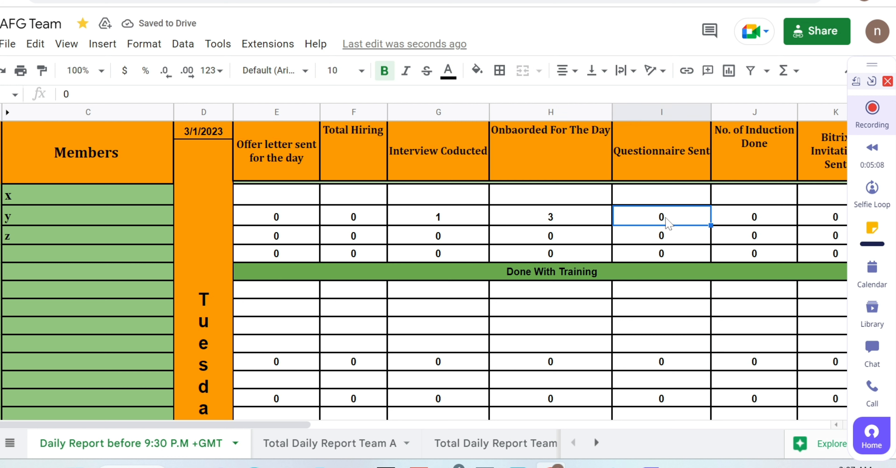
pyautogui.write('4')
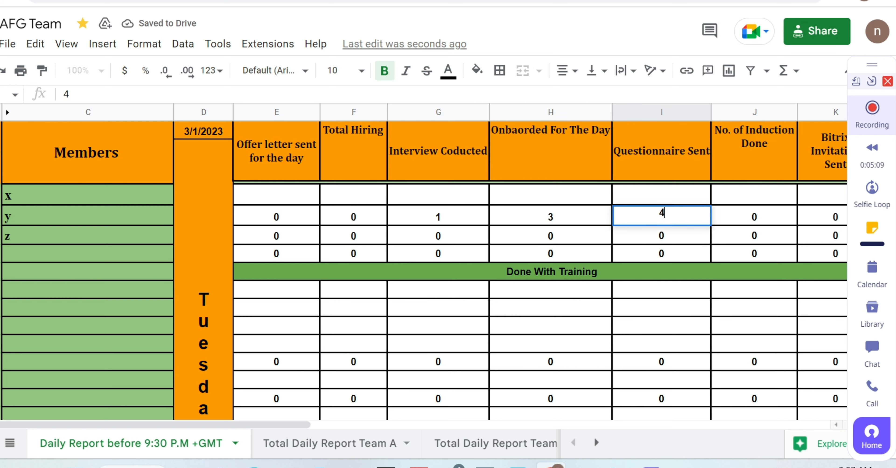
# Enter 1 under both Bitrix Invitation Sent and No. of Induction Done in member y's row.
pyautogui.click(760, 220)
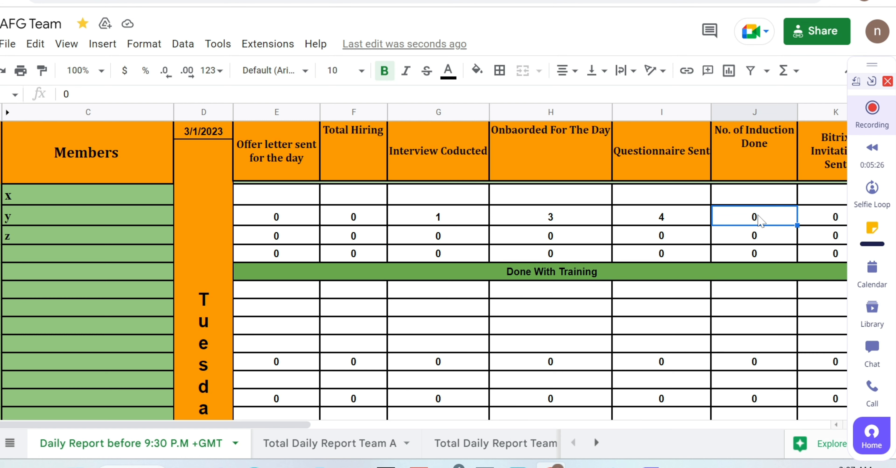
pyautogui.moveTo(288, 428); pyautogui.dragTo(394, 432)
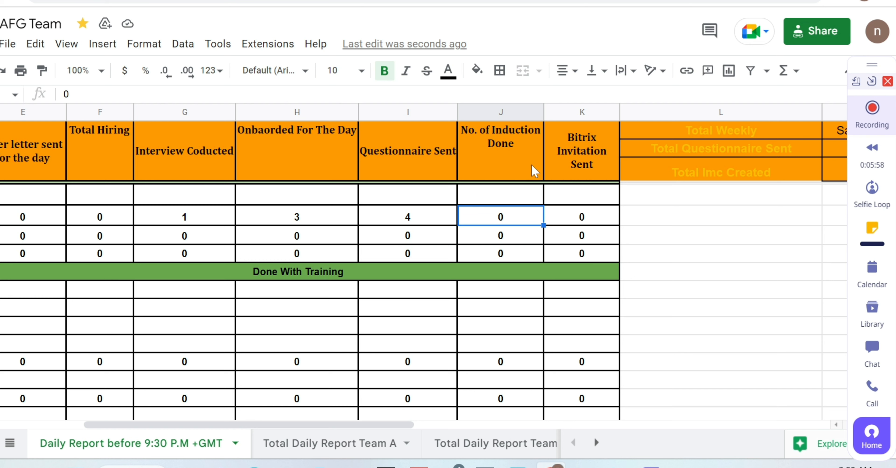
pyautogui.click(572, 225)
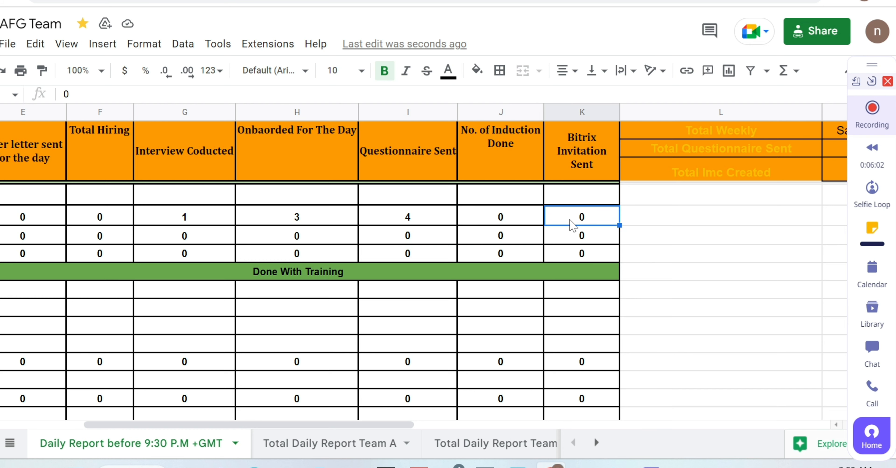
pyautogui.write('1')
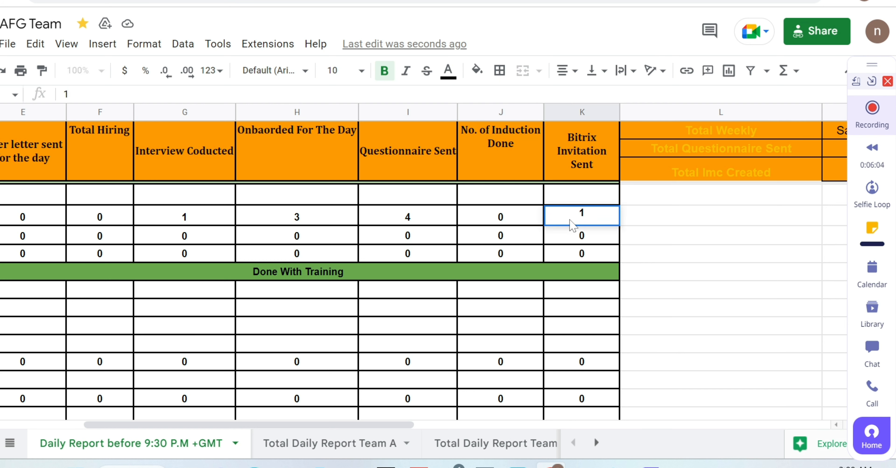
pyautogui.click(518, 222)
pyautogui.write('1')
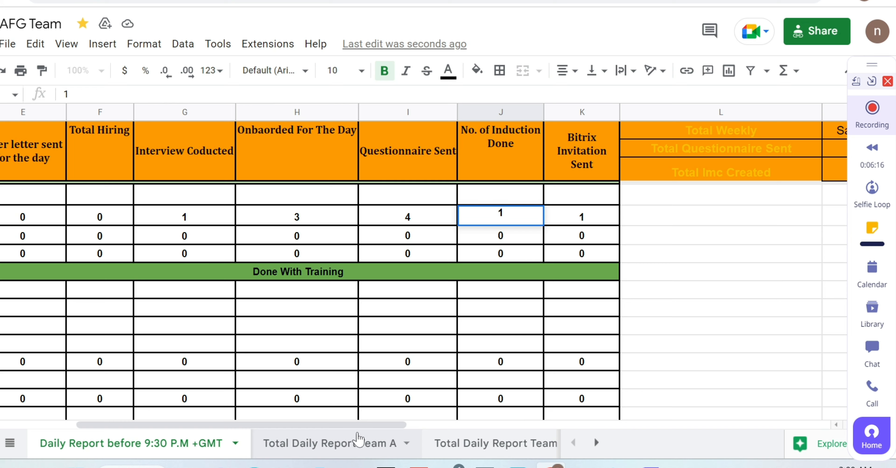
# Clear the No. of Induction Done value in member y's row.
pyautogui.moveTo(359, 424); pyautogui.dragTo(255, 423)
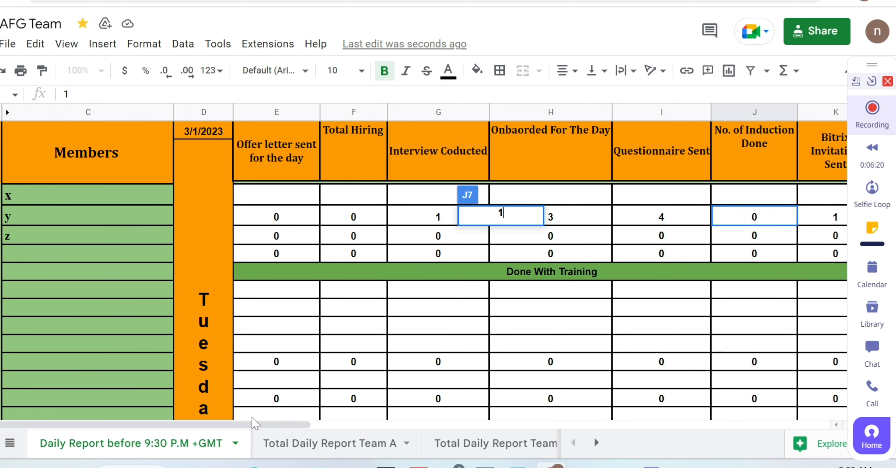
pyautogui.press('BackSpace')
pyautogui.click(467, 259)
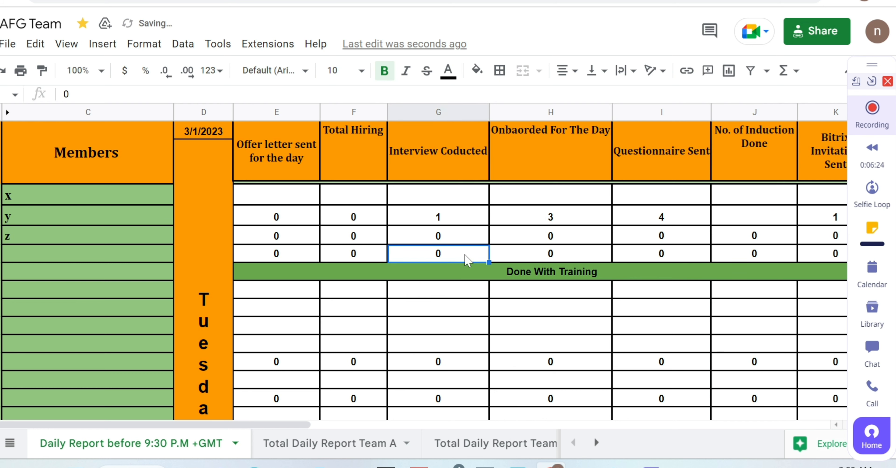
# Undo the number entries made in member y's row, back through the Interview Coducted value.
pyautogui.hotkey('ctrl', 'z')
pyautogui.press('Right')
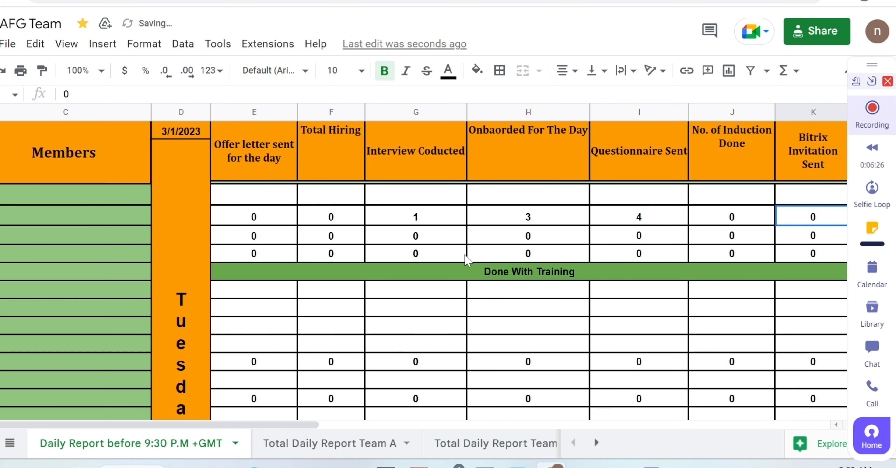
pyautogui.hotkey('ctrl', 'z')
pyautogui.hotkey('ctrl', 'z')
pyautogui.hotkey('ctrl', 'z')
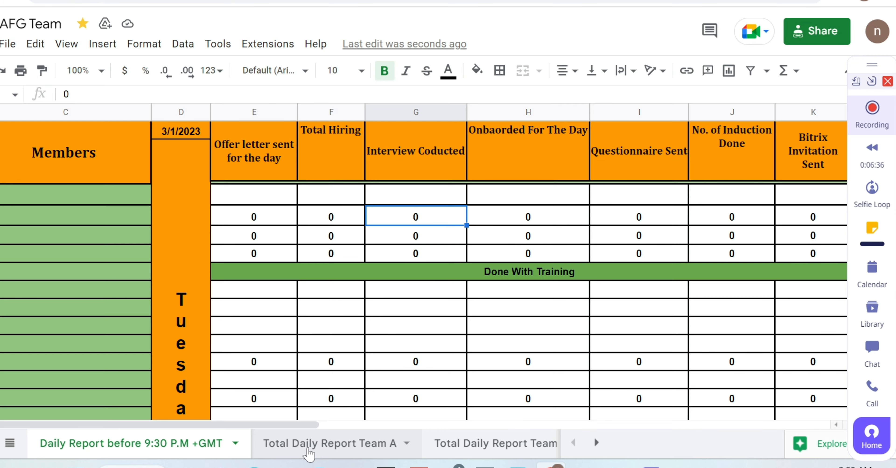
# On the Total Daily Report Team A sheet, enter the date 4/1/2023 in the first empty cell under QA.
pyautogui.click(308, 449)
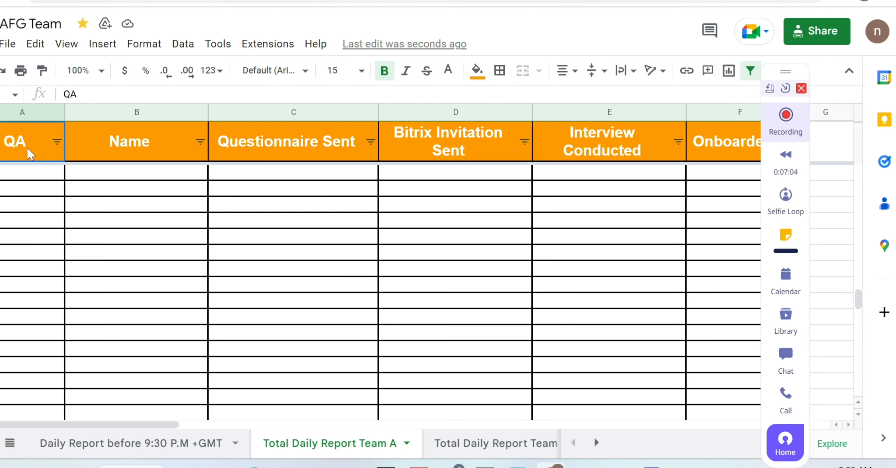
pyautogui.click(26, 180)
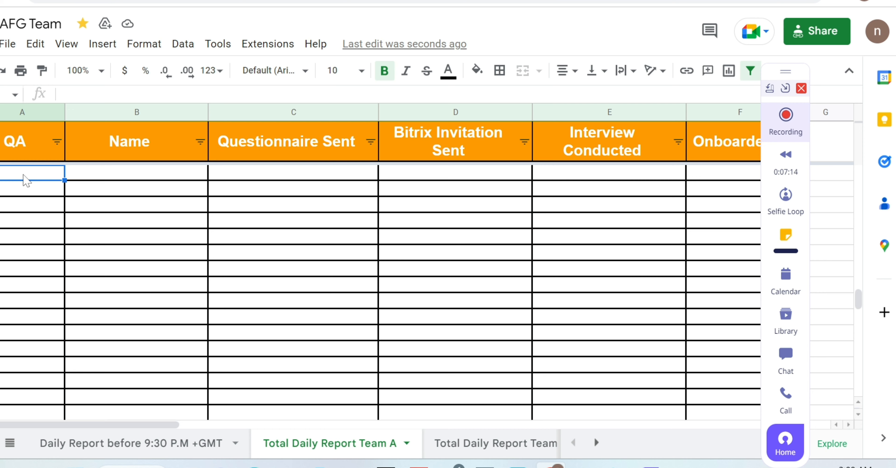
pyautogui.write('4/')
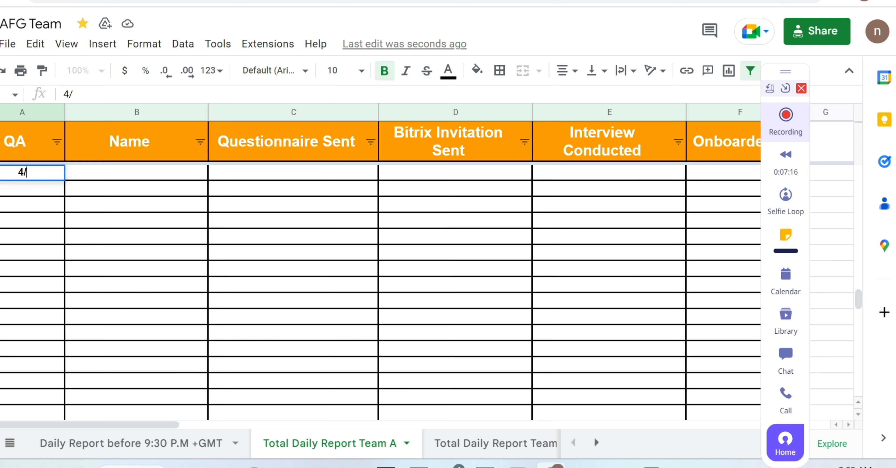
pyautogui.write('1/2023')
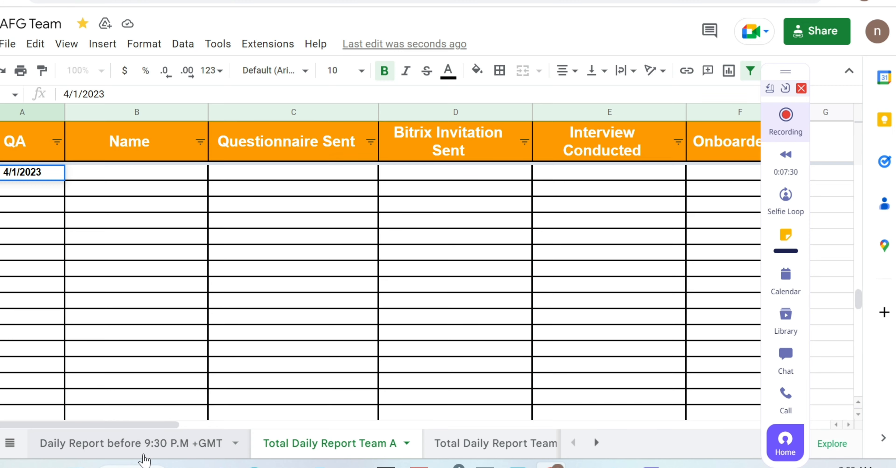
pyautogui.click(145, 441)
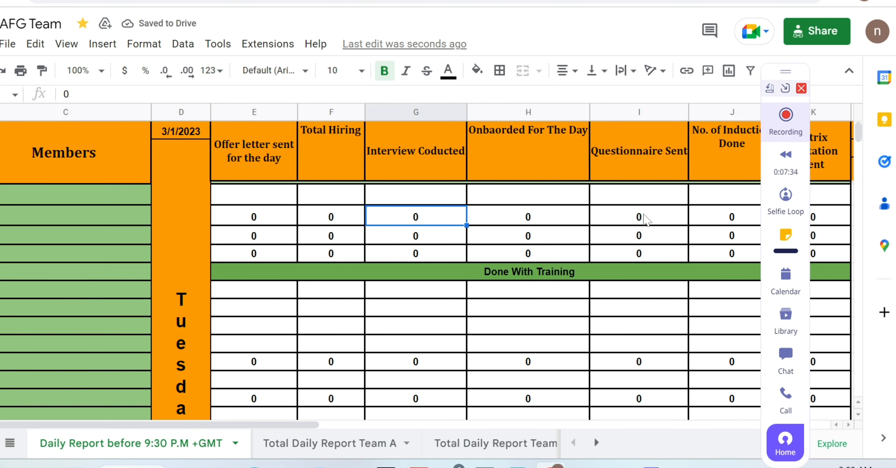
pyautogui.click(341, 445)
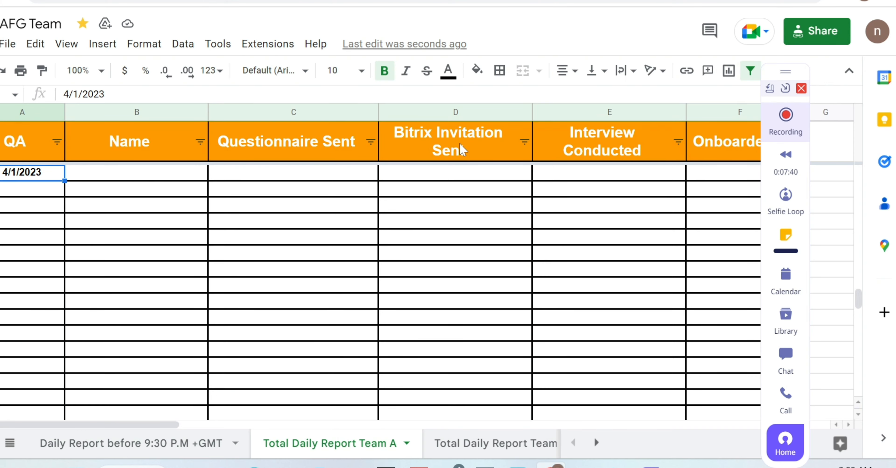
# Examine the column headings on the Daily Report before 9:30 P.M +GMT sheet against those on Total Daily Report Team A.
pyautogui.click(160, 449)
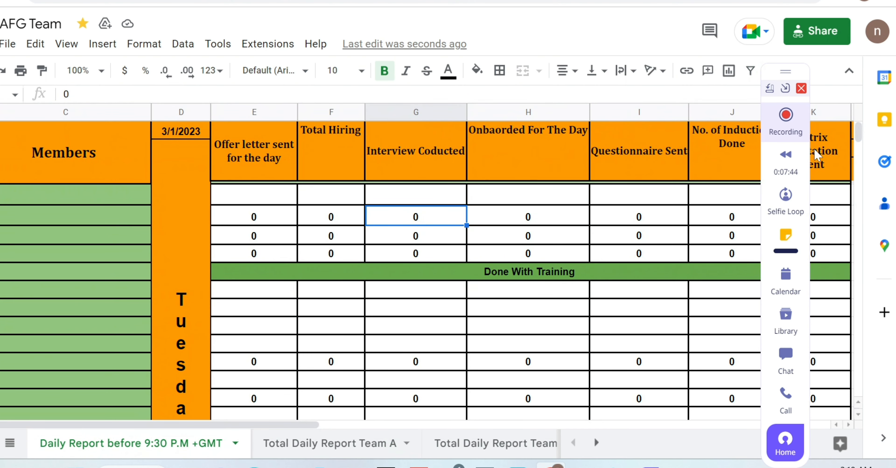
pyautogui.moveTo(785, 72); pyautogui.dragTo(85, 71)
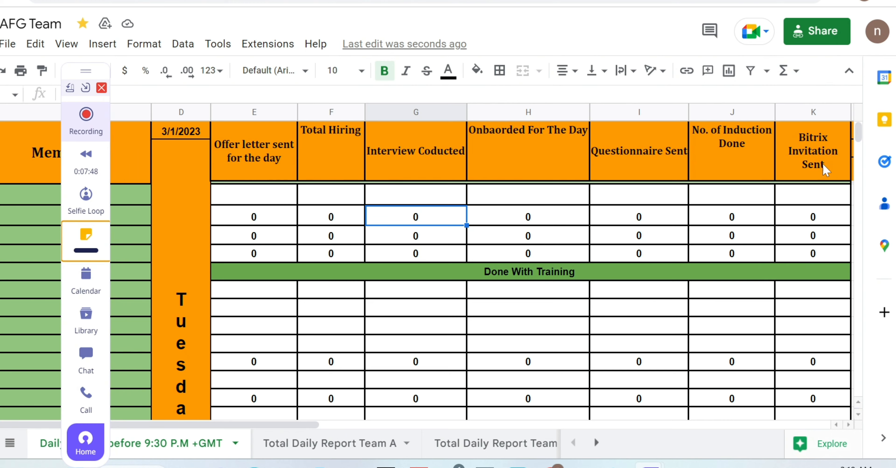
pyautogui.click(357, 446)
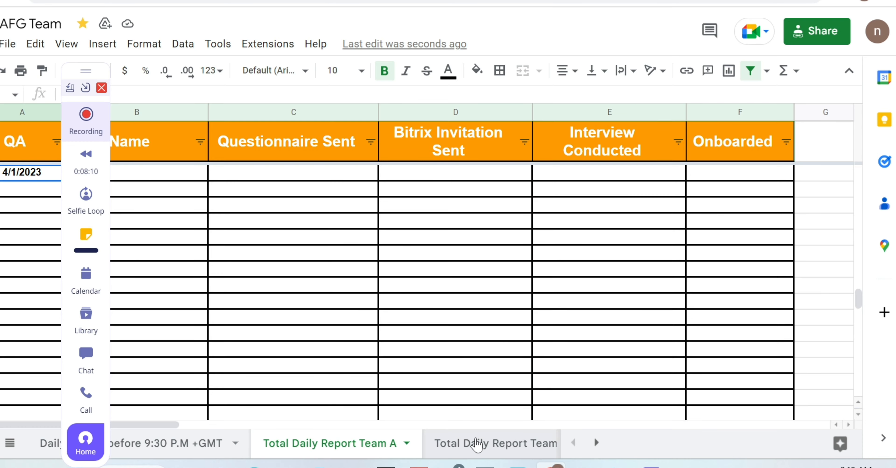
# Look through the Total Daily Report Team B, Meeting Attendance Team A, Team Member's Info and Recruitment Update sheets.
pyautogui.click(476, 446)
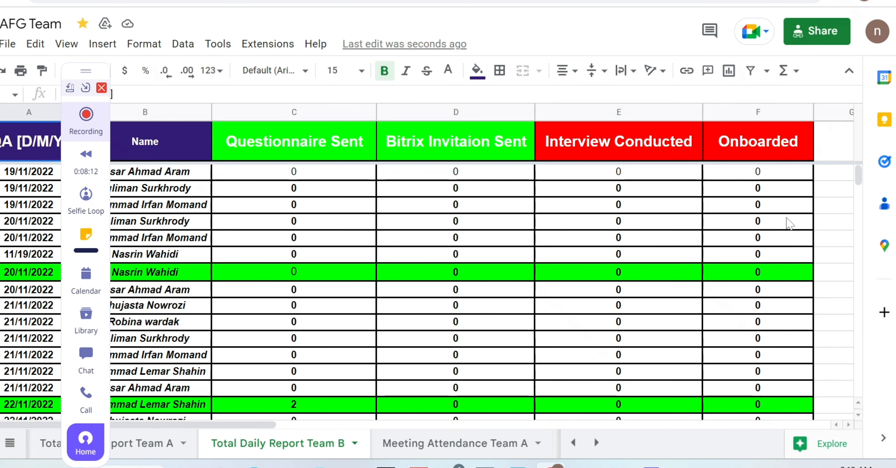
pyautogui.click(468, 446)
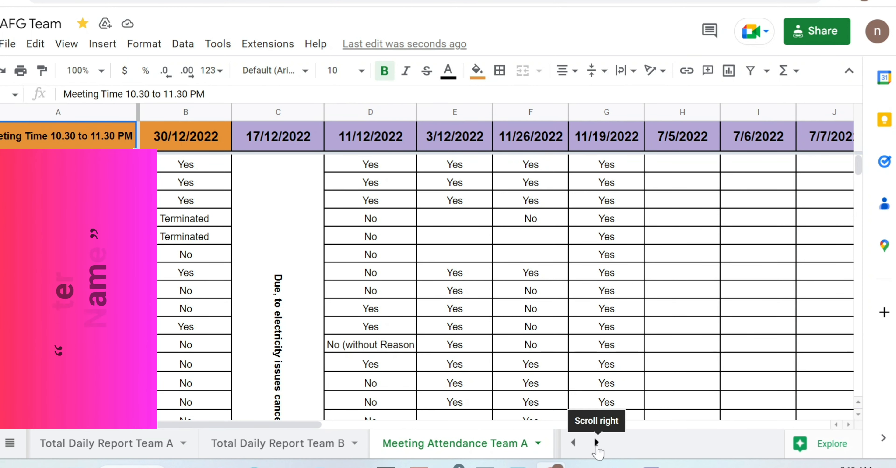
pyautogui.click(596, 442)
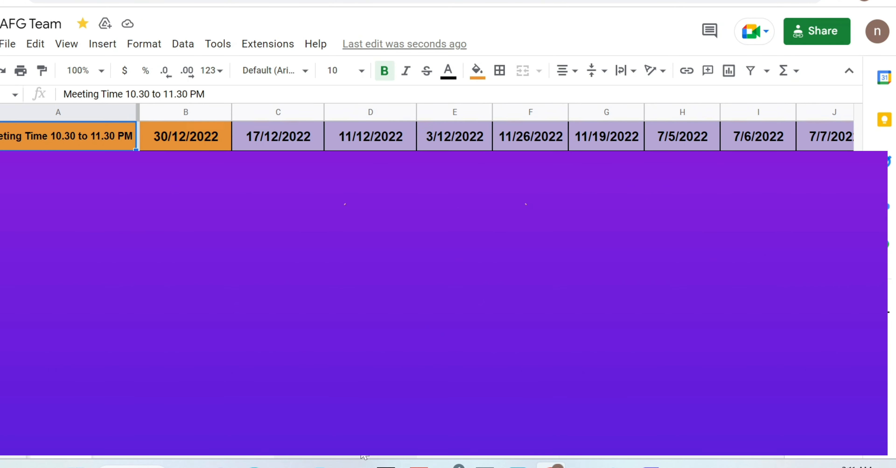
pyautogui.click(363, 456)
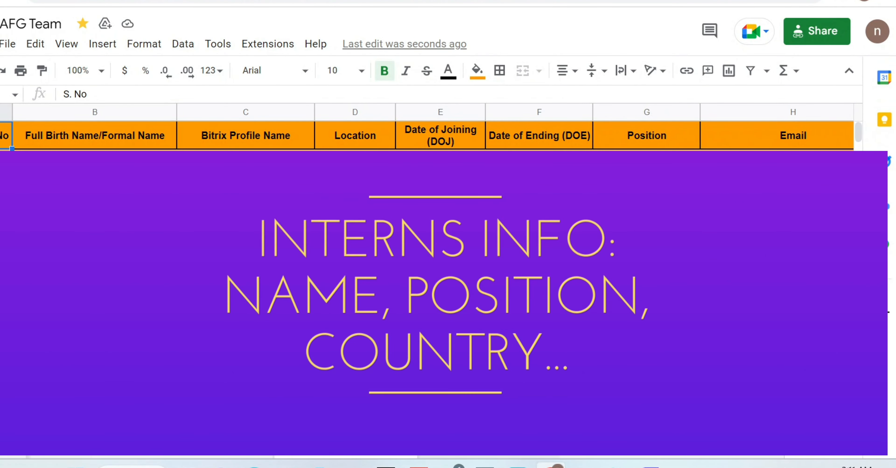
pyautogui.click(465, 452)
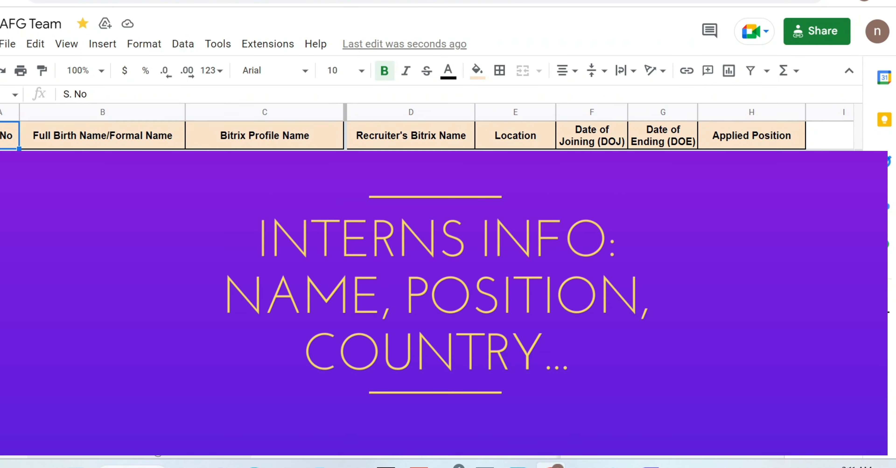
# Review the Daily Report before 9:30 P.M +GMT and Total Daily Report Team A sheets again, ending on the daily report.
pyautogui.click(108, 446)
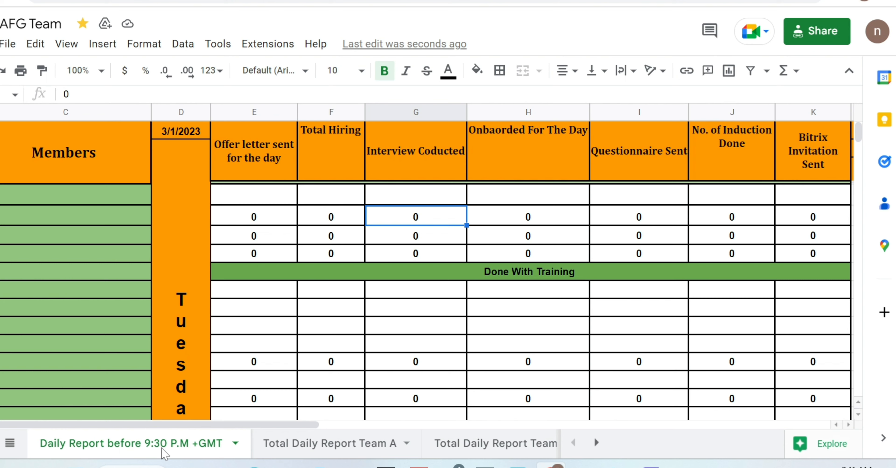
pyautogui.click(307, 448)
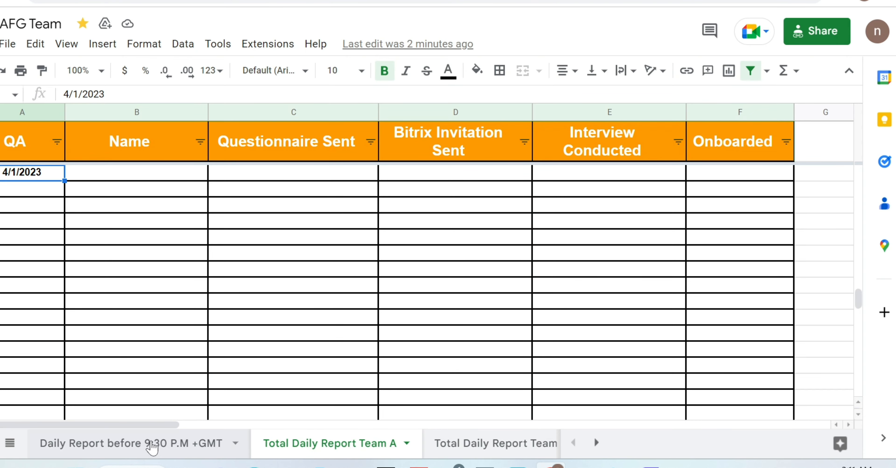
pyautogui.click(145, 447)
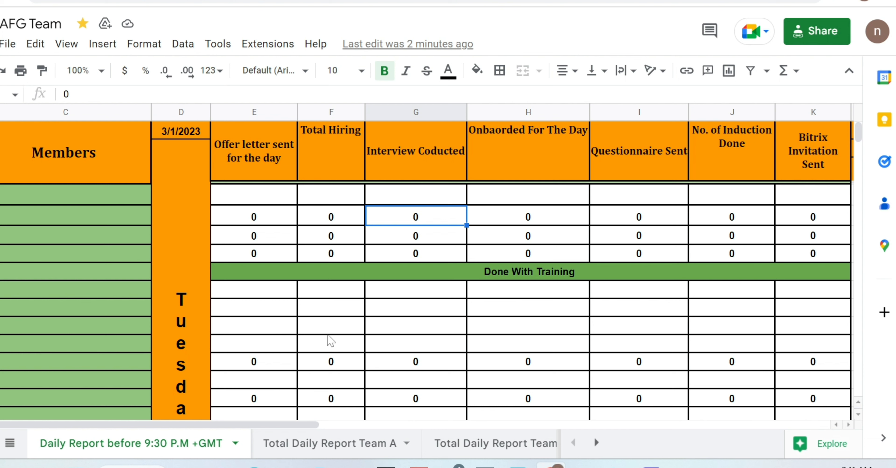
pyautogui.click(323, 449)
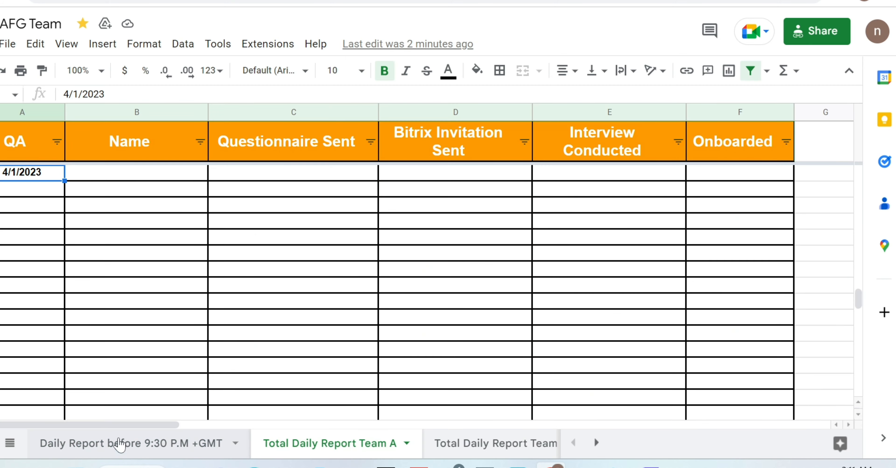
pyautogui.click(125, 445)
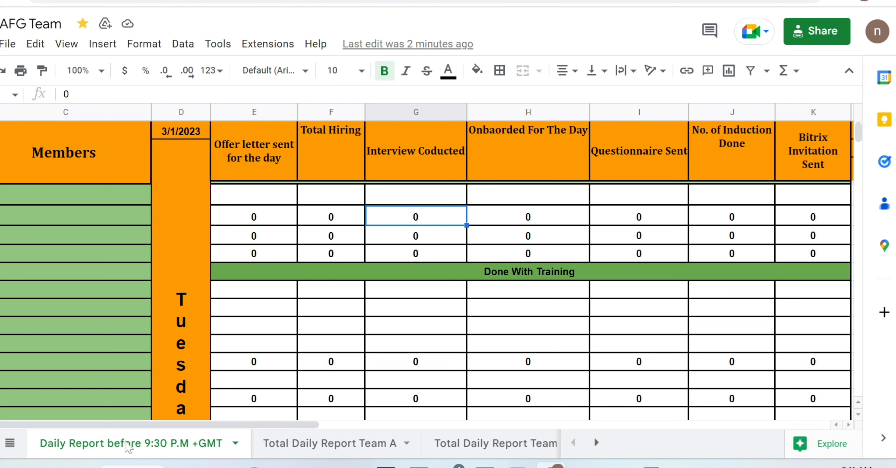